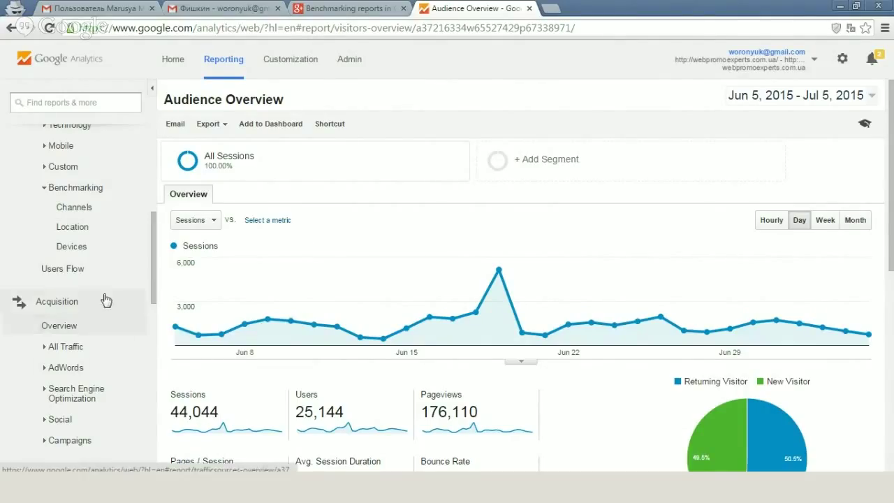
Step: Open the Channels benchmarking report for Internet & Telecom sites with 1000-4999 daily sessions
scroll(122, 260, "down", 2)
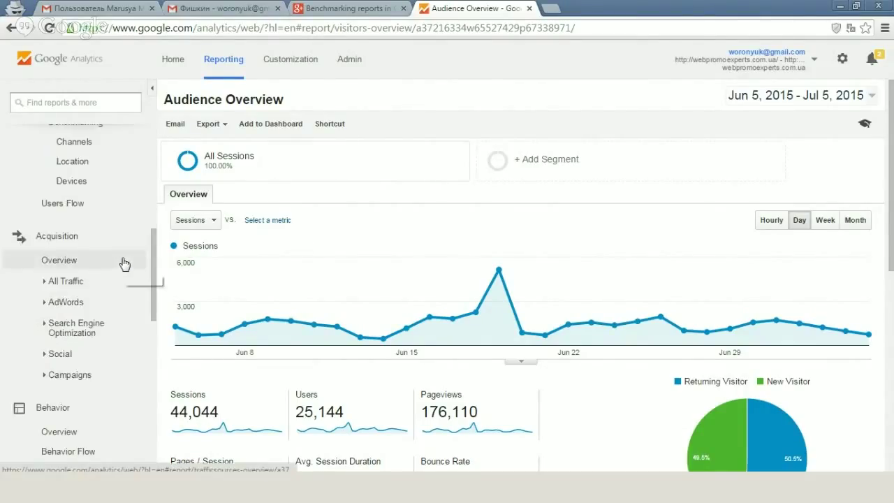
scroll(121, 260, "up", 2)
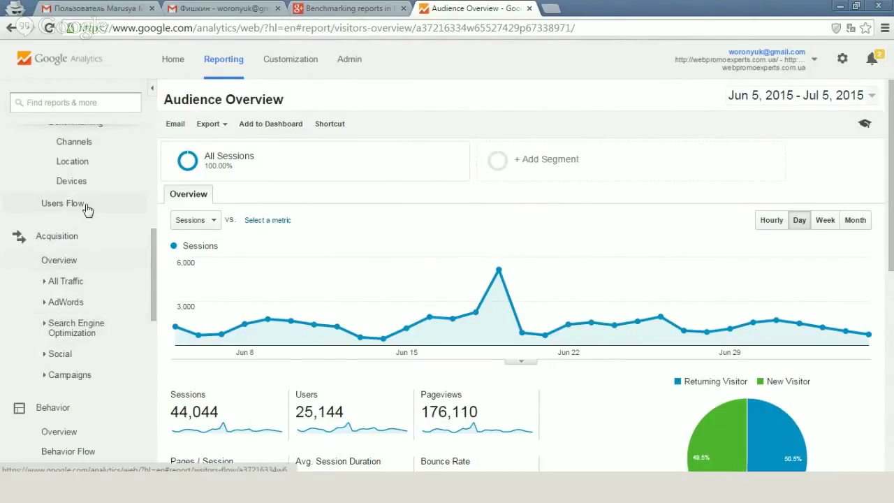
scroll(112, 192, "up", 1)
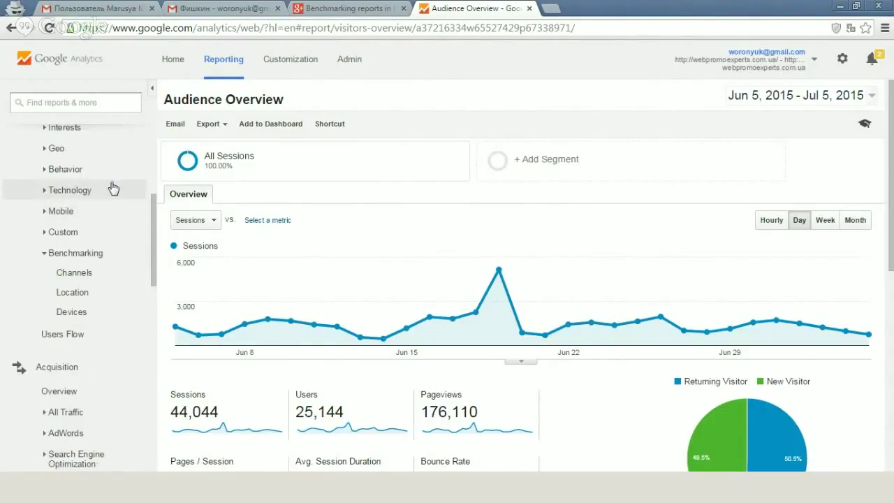
scroll(97, 189, "up", 3)
scroll(50, 217, "down", 1)
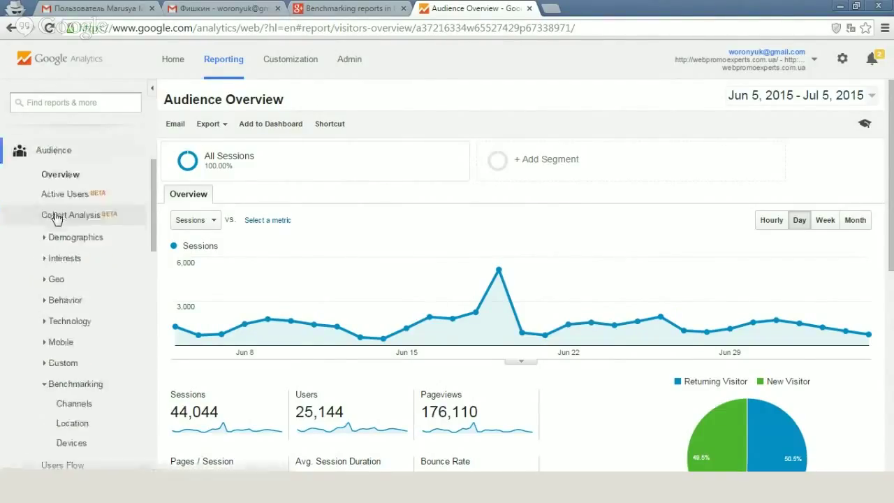
scroll(88, 252, "down", 1)
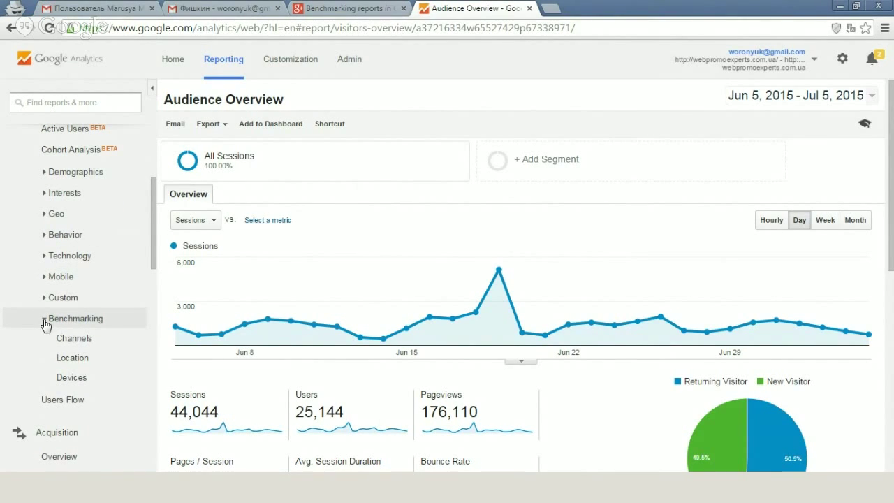
left_click(76, 339)
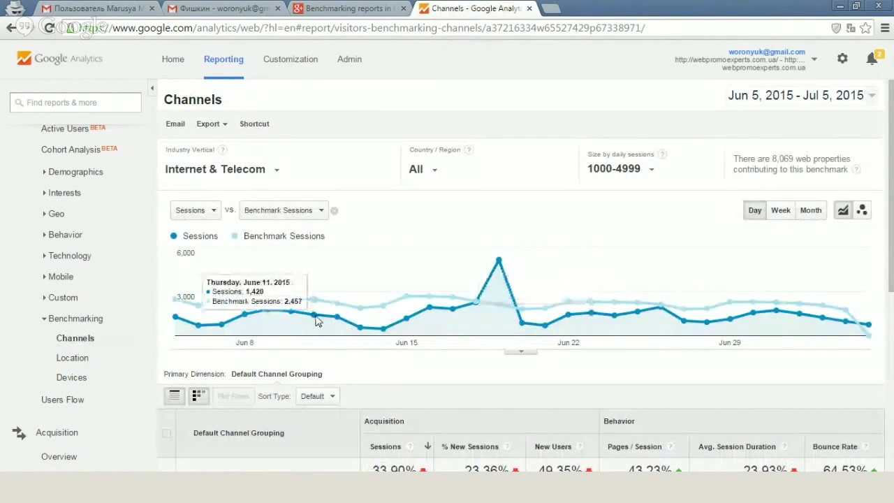
scroll(300, 307, "down", 1)
scroll(398, 325, "up", 1)
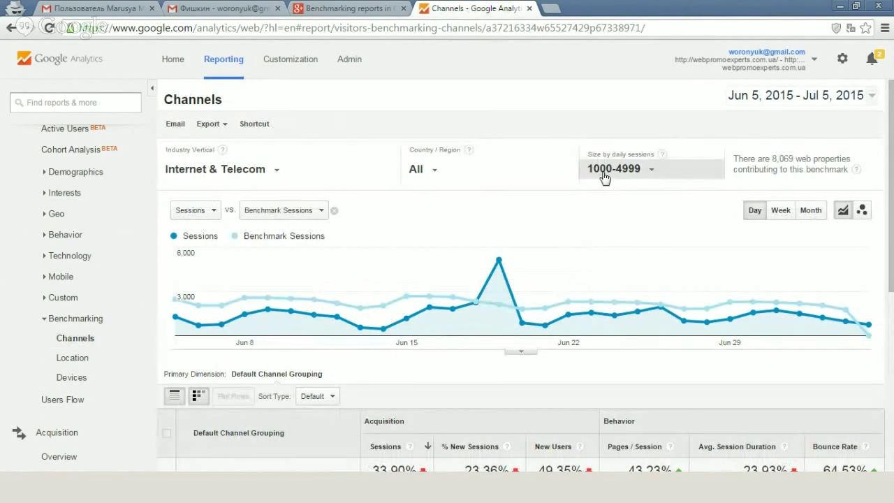
scroll(454, 237, "down", 2)
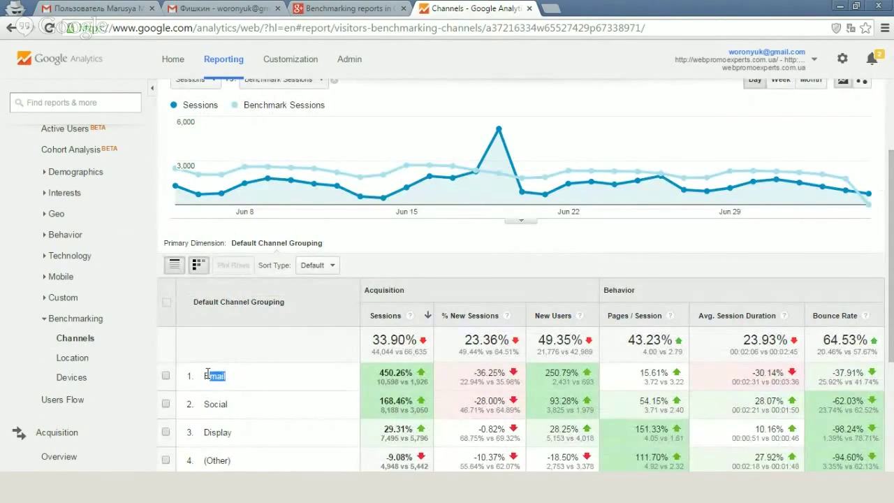
Step: Highlight the Social and Display channel names in the channel table
triple_click(230, 407)
left_click_drag(232, 433, 215, 432)
scroll(217, 432, "down", 2)
scroll(223, 439, "up", 4)
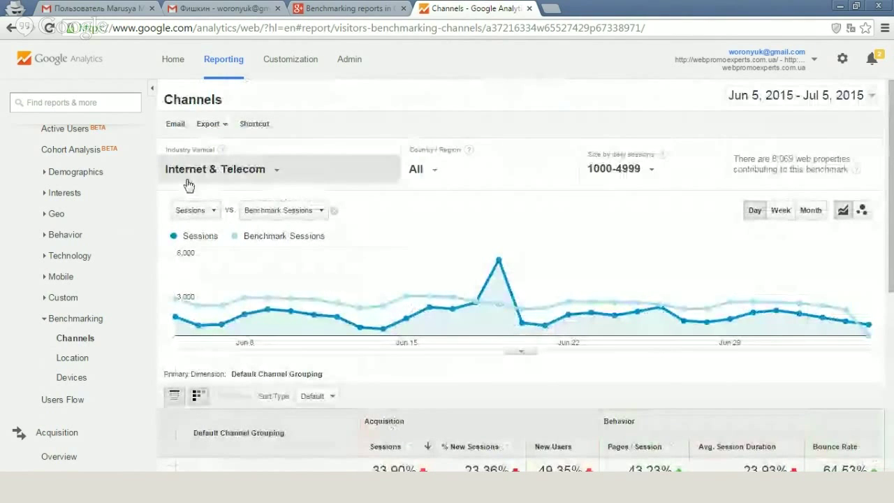
Step: Set the benchmark country to All Regions of Ukraine by searching 'ukr'
left_click(258, 171)
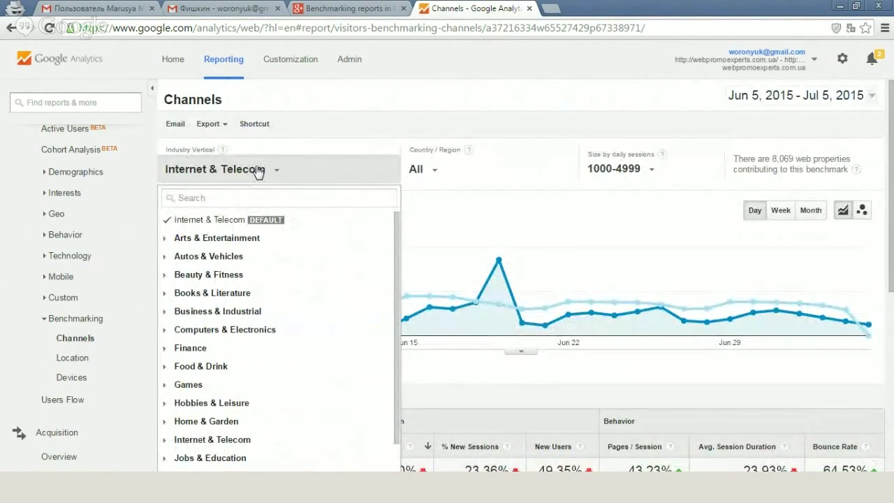
left_click(259, 171)
left_click(422, 175)
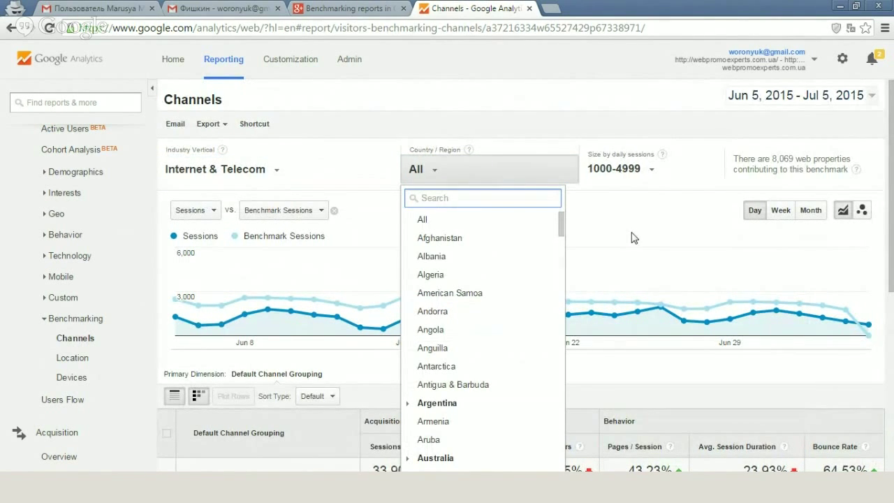
type("ukr")
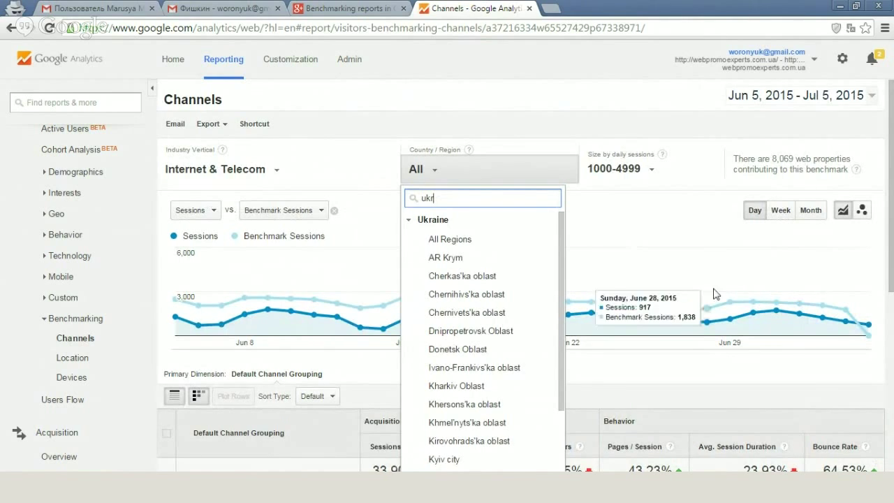
left_click(449, 239)
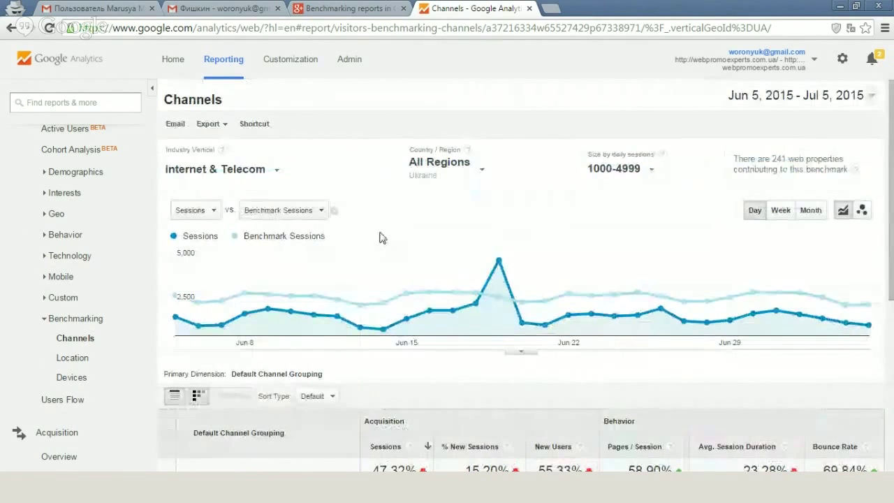
Step: Set the benchmark size to 500-999 daily sessions and scroll the table while it reloads
left_click(607, 171)
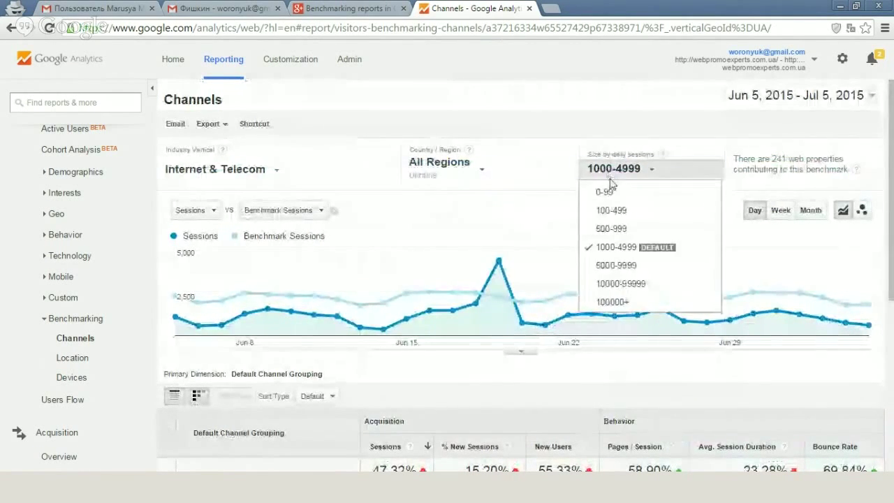
left_click(615, 229)
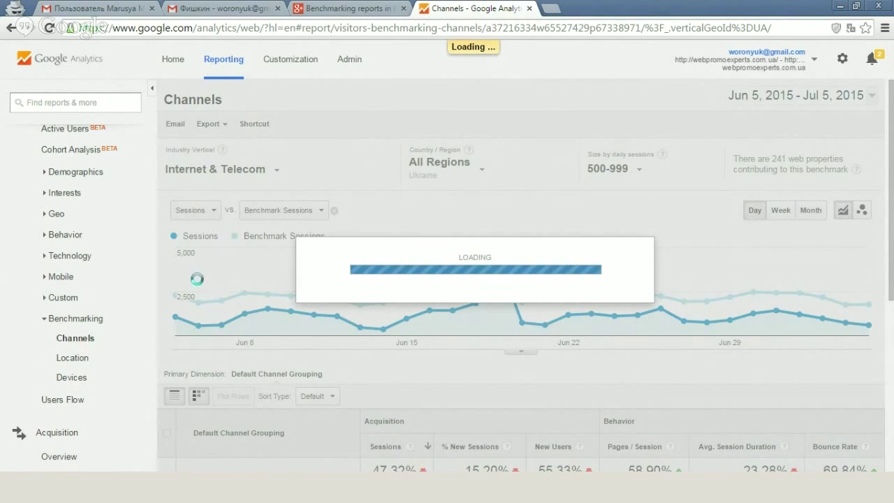
scroll(370, 230, "down", 3)
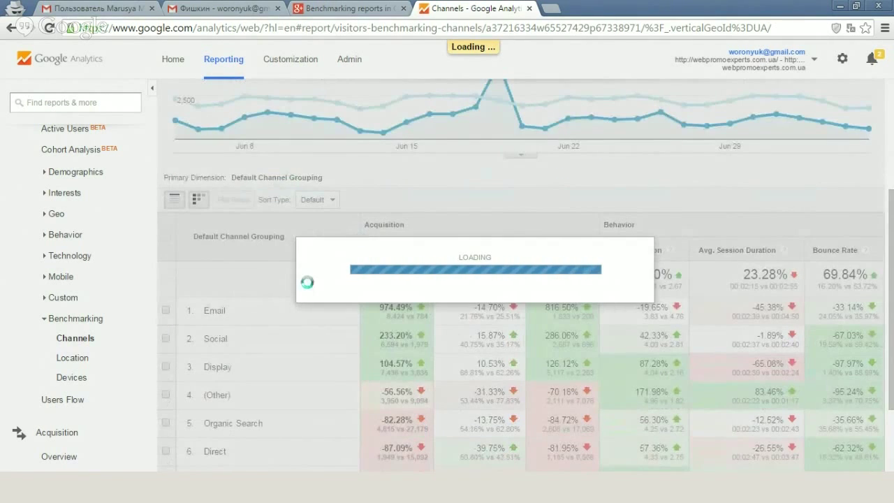
scroll(252, 279, "up", 2)
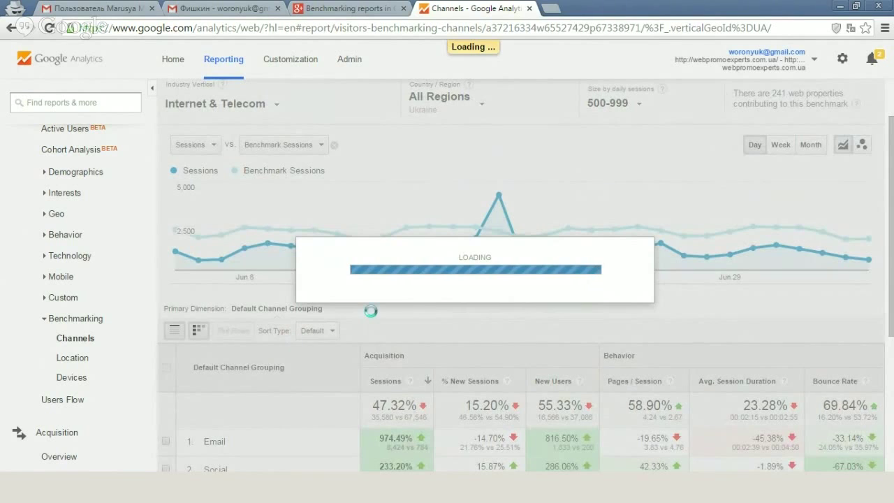
scroll(365, 313, "down", 2)
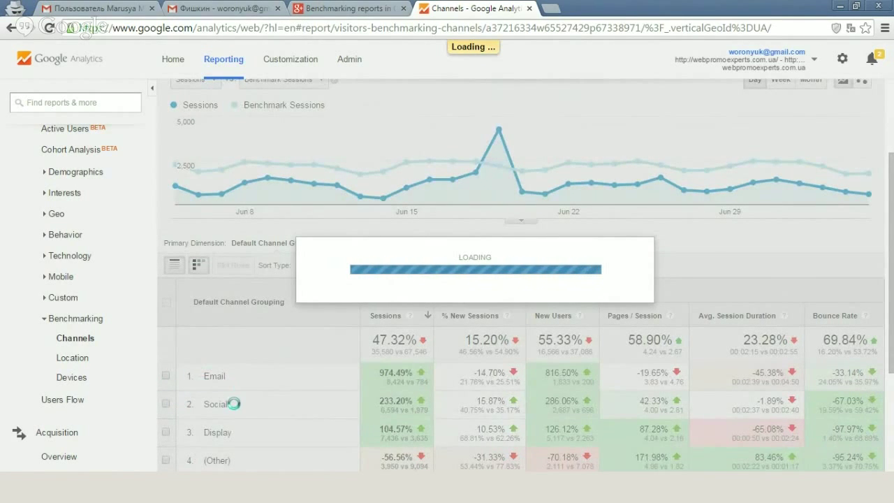
scroll(231, 394, "down", 2)
scroll(233, 405, "down", 2)
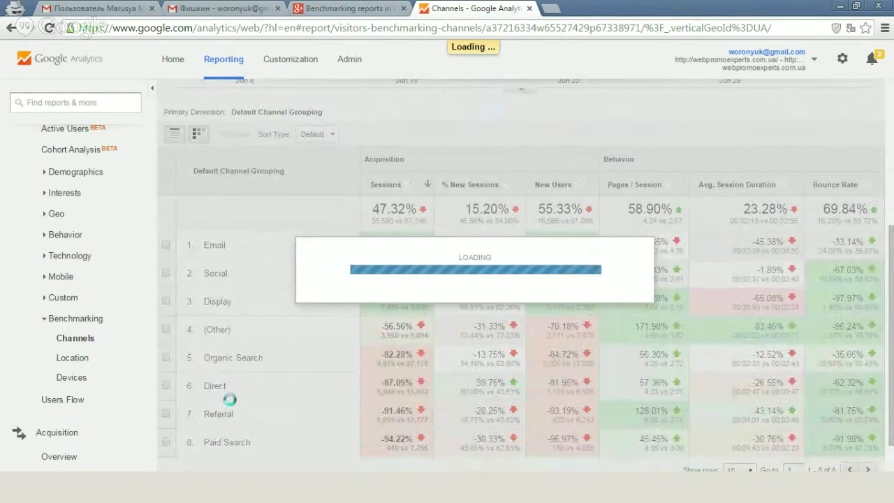
scroll(231, 400, "up", 4)
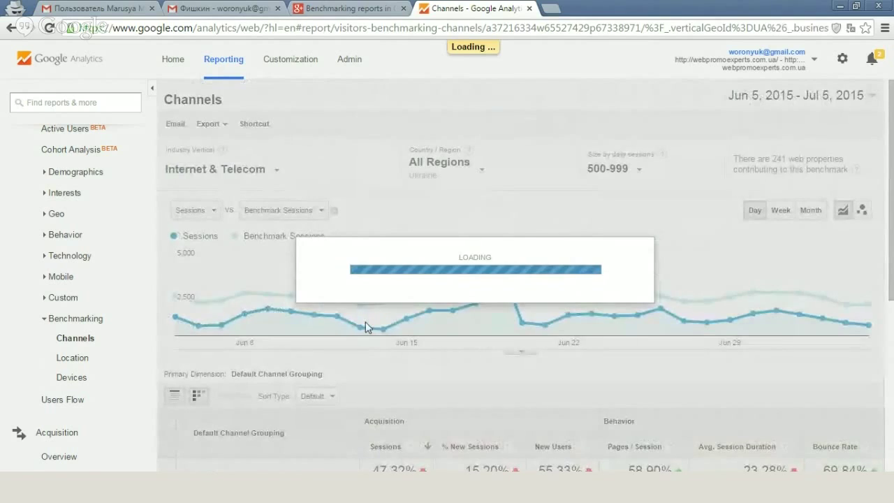
Step: Highlight the Email, Display (528.57%) and Direct session figures and the Referral channel name
scroll(365, 326, "down", 3)
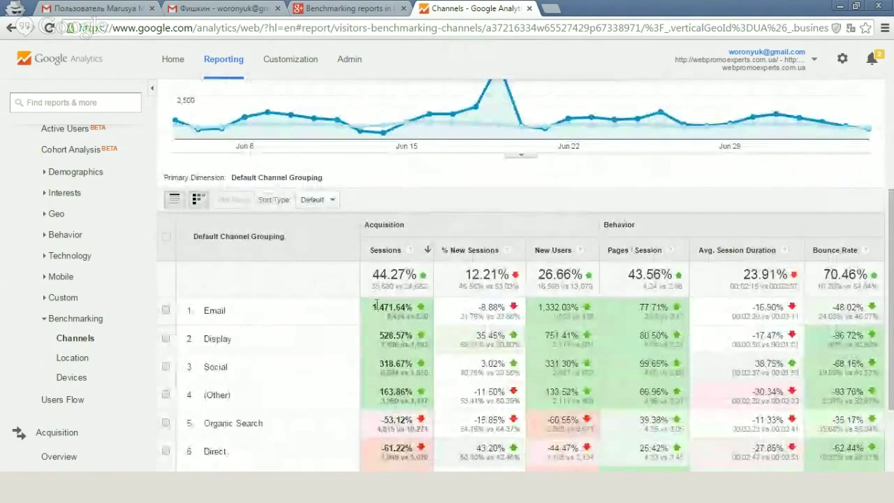
left_click_drag(375, 305, 395, 310)
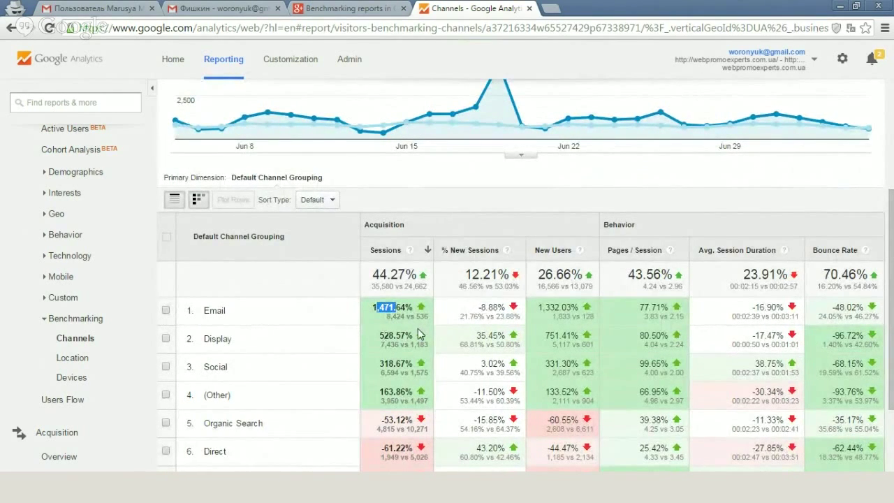
left_click(382, 336)
left_click_drag(381, 335, 410, 336)
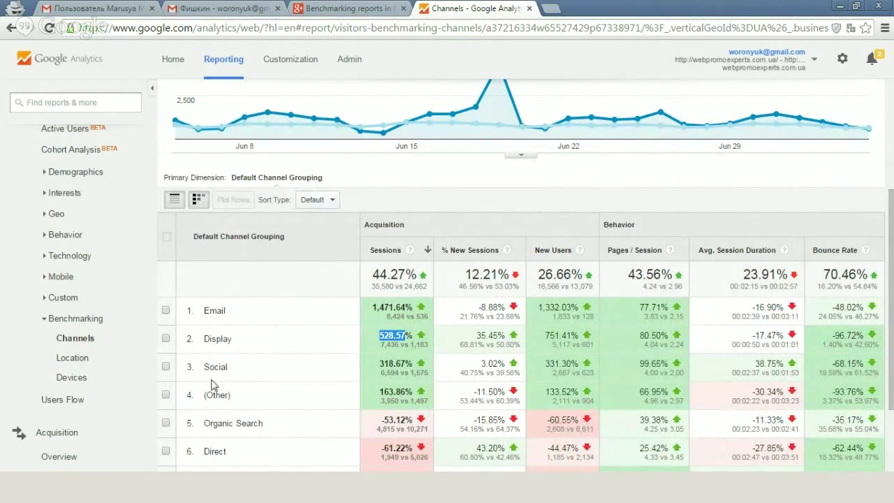
scroll(239, 400, "down", 1)
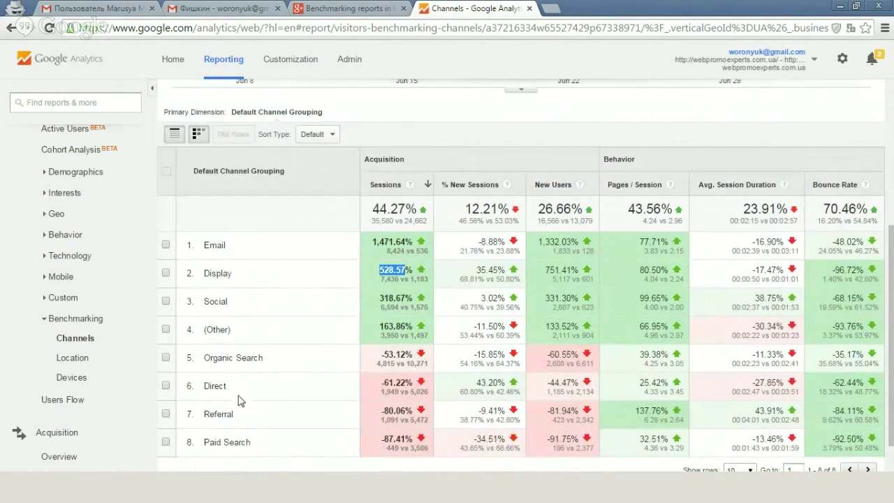
left_click_drag(382, 383, 404, 384)
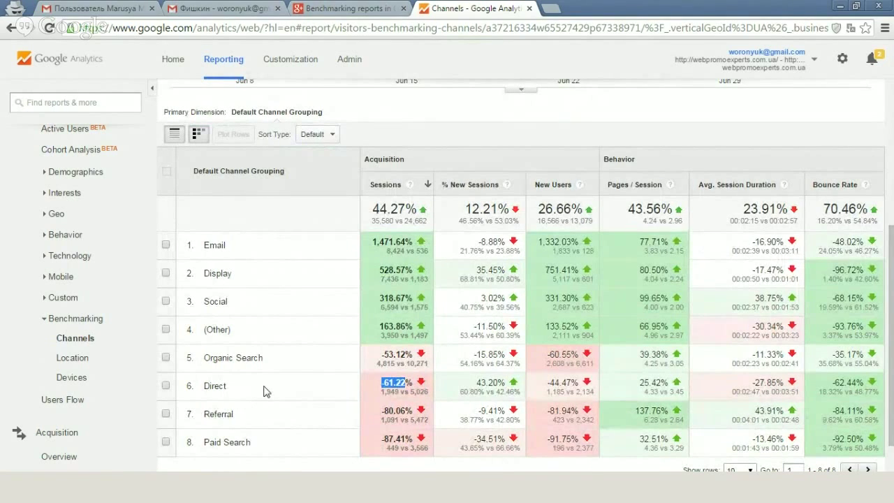
left_click_drag(250, 409, 225, 413)
Step: Switch to the Location benchmarking report to compare Ukraine's sessions and bounce rate
left_click(73, 357)
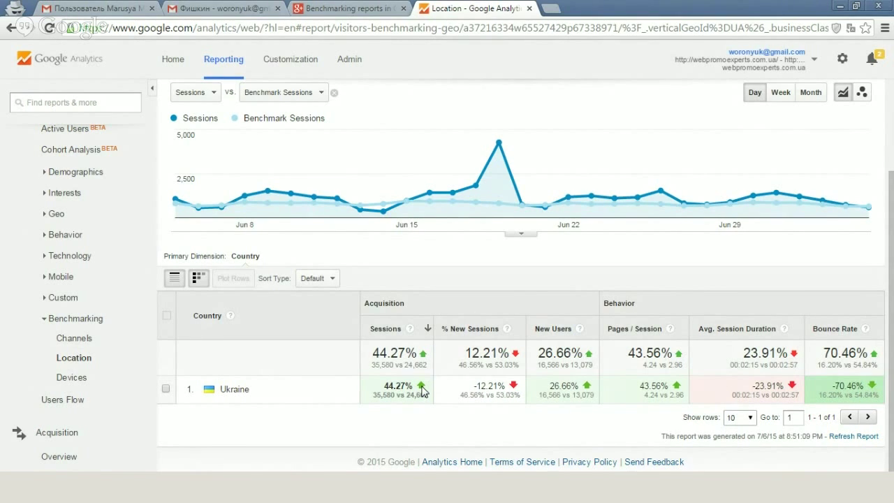
Step: Open the Devices report showing desktop +69.40%, tablet -2.54%, mobile -14.61%, then list browser windows
left_click(73, 377)
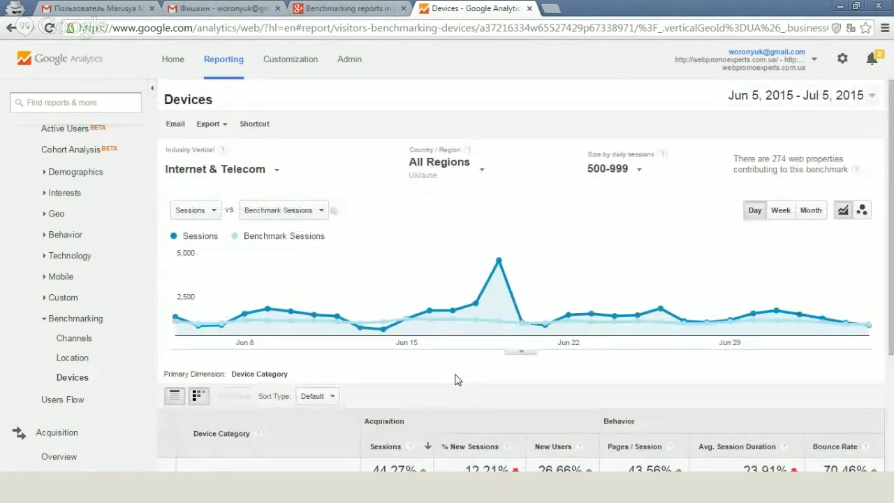
scroll(458, 379, "down", 2)
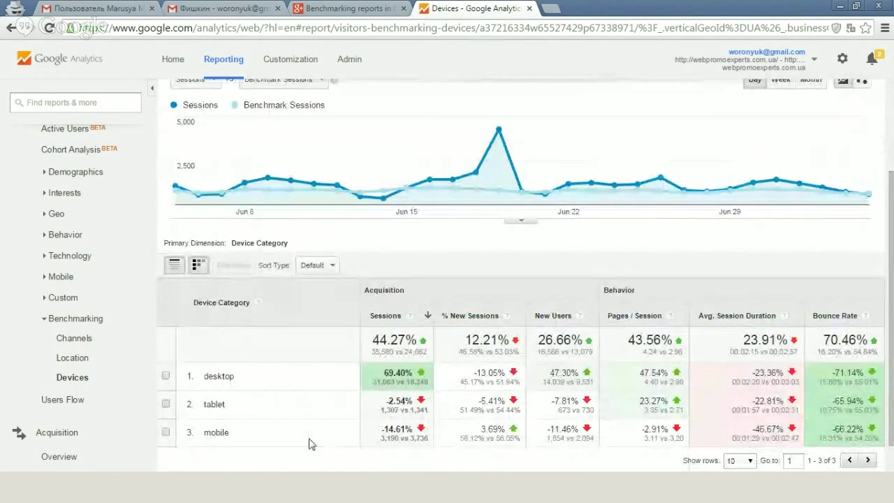
mouse_move(301, 488)
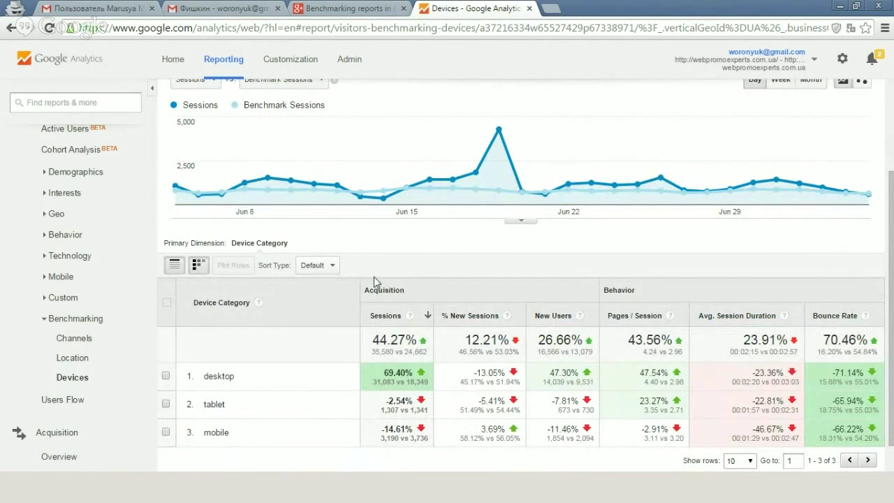
left_click(222, 488)
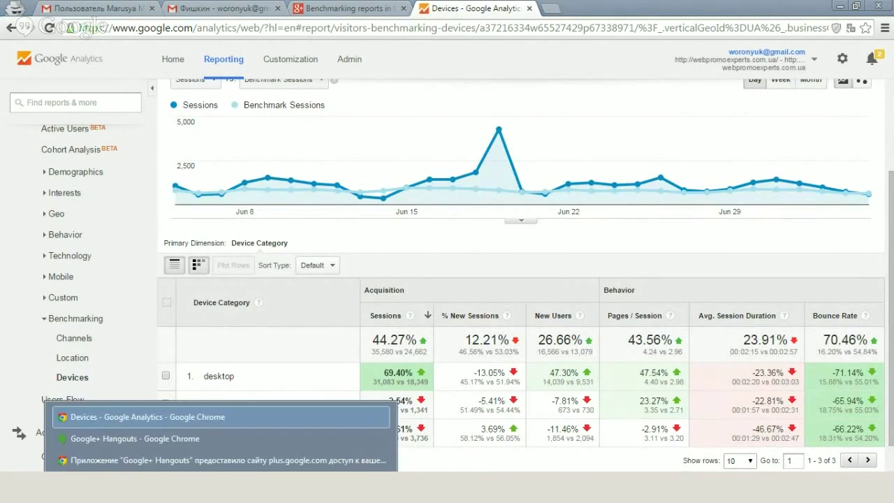